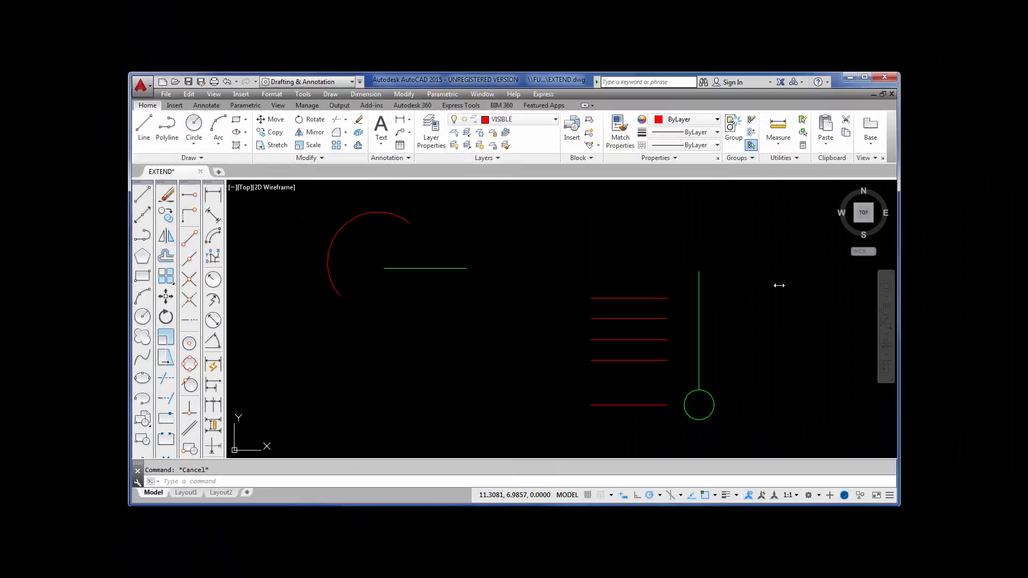
pyautogui.click(779, 285)
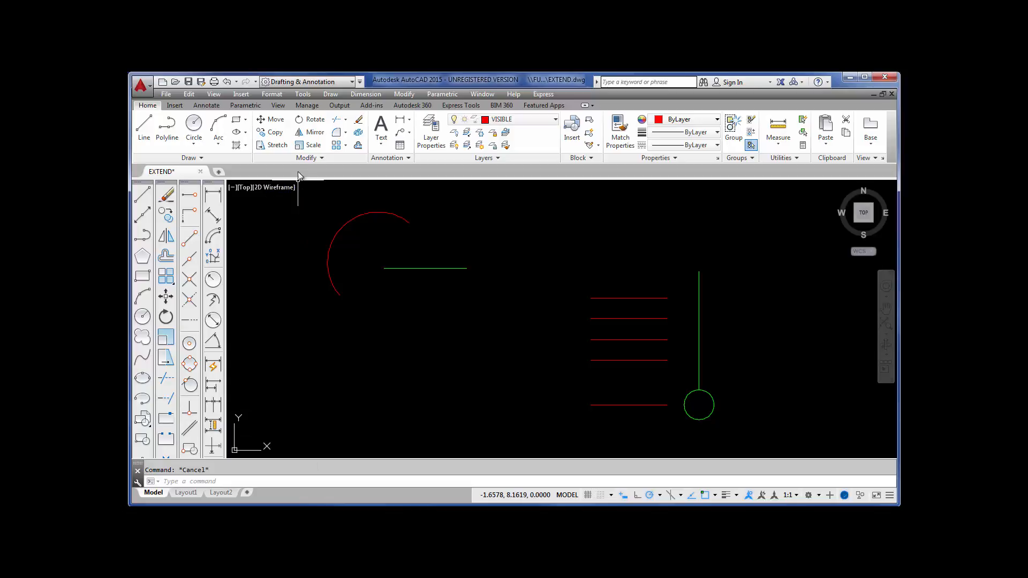
pyautogui.click(345, 119)
pyautogui.write('EX')
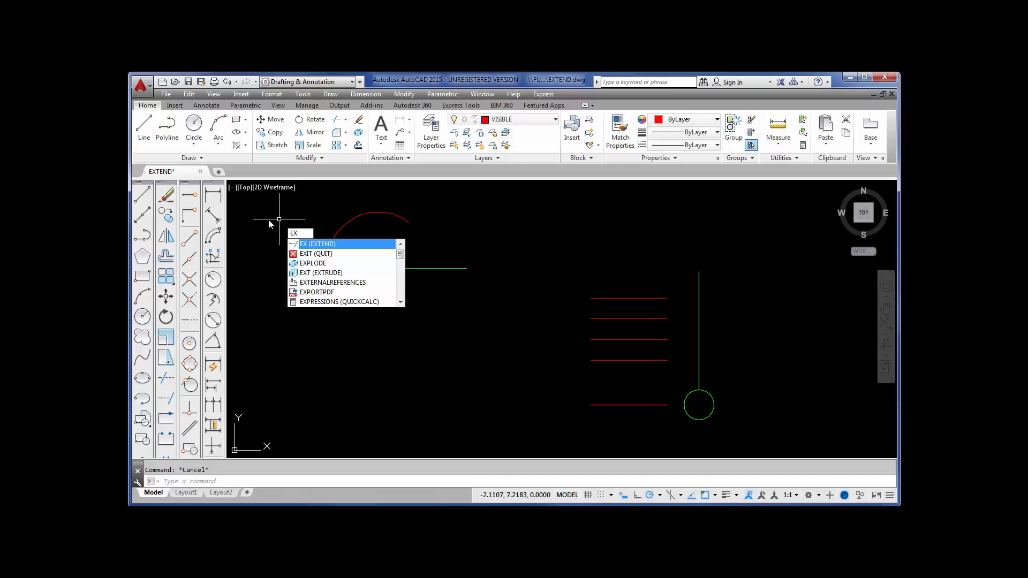
pyautogui.press('Escape')
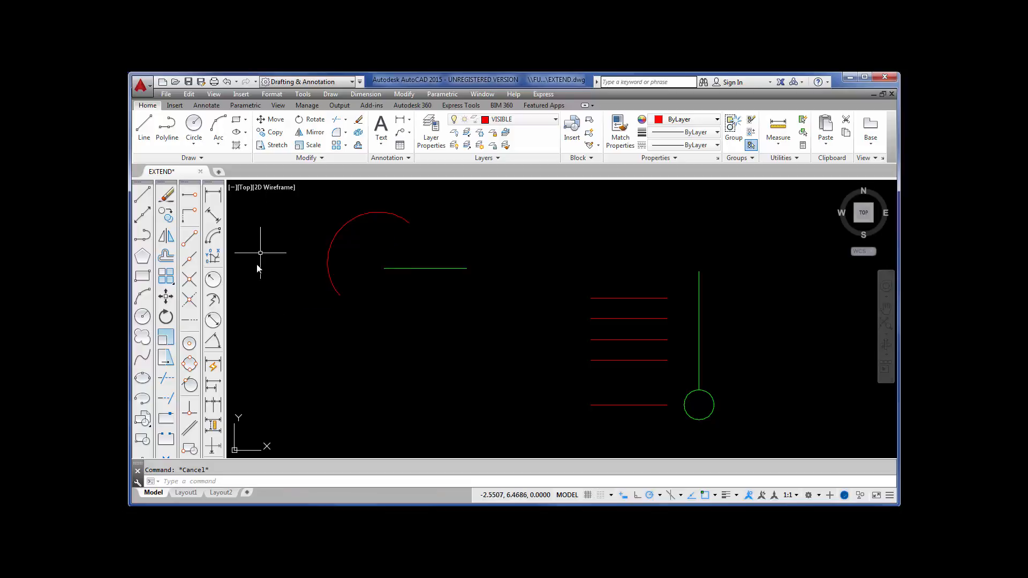
# Extend the four upper red horizontal lines one by one to the vertical green line, and undo the whole extension
pyautogui.click(167, 400)
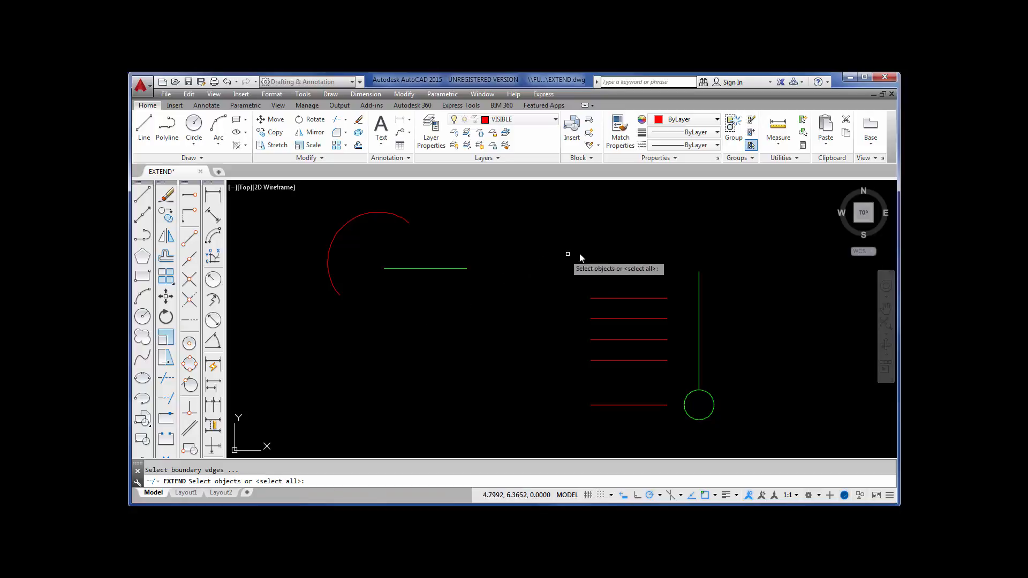
pyautogui.click(699, 287)
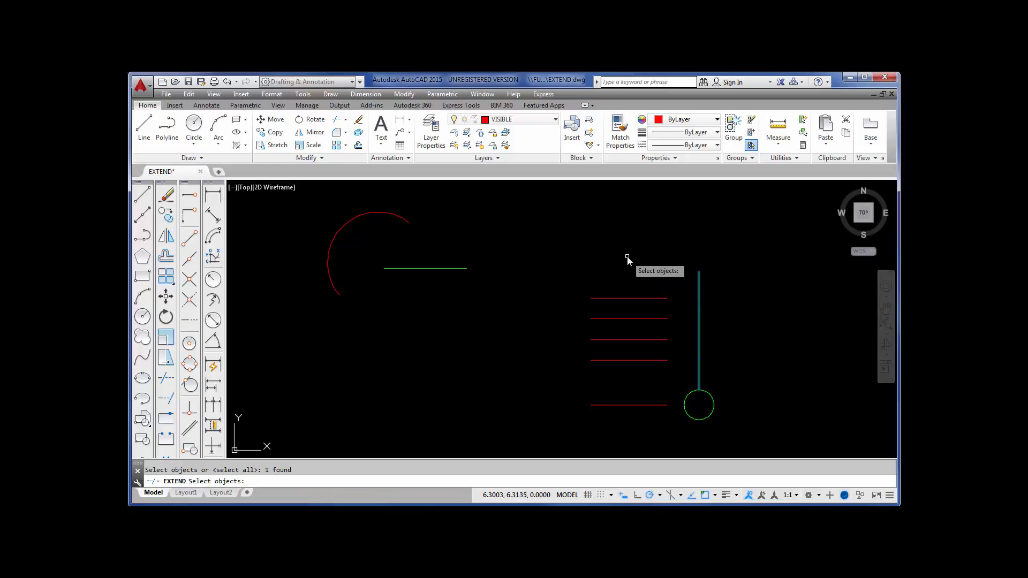
pyautogui.press('Return')
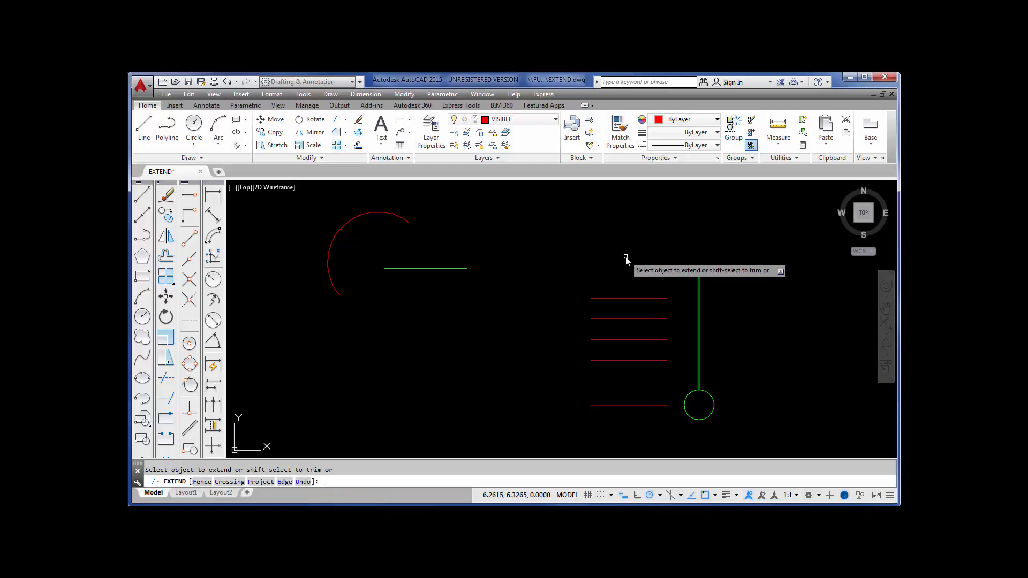
pyautogui.click(659, 299)
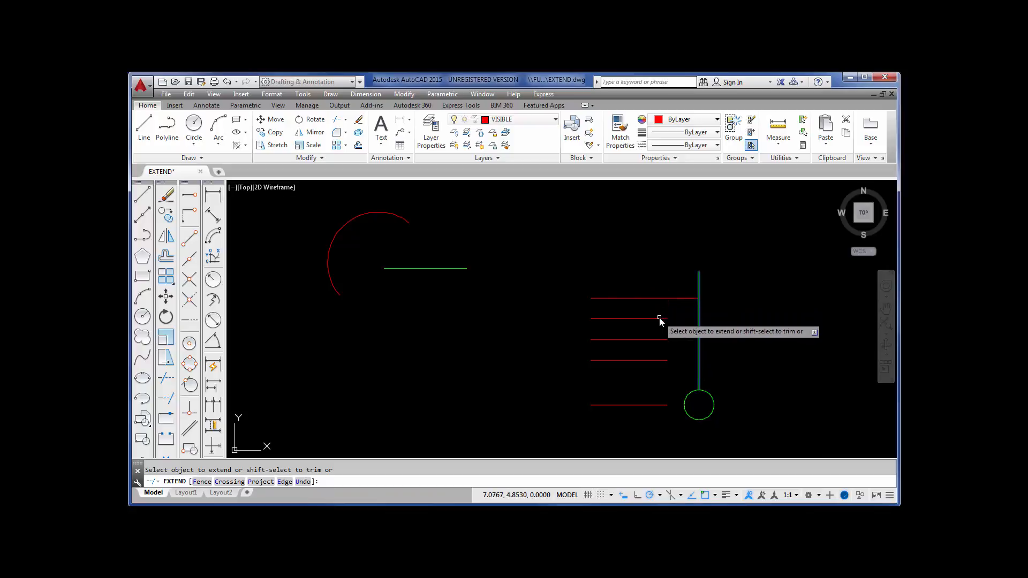
pyautogui.click(659, 320)
pyautogui.click(661, 339)
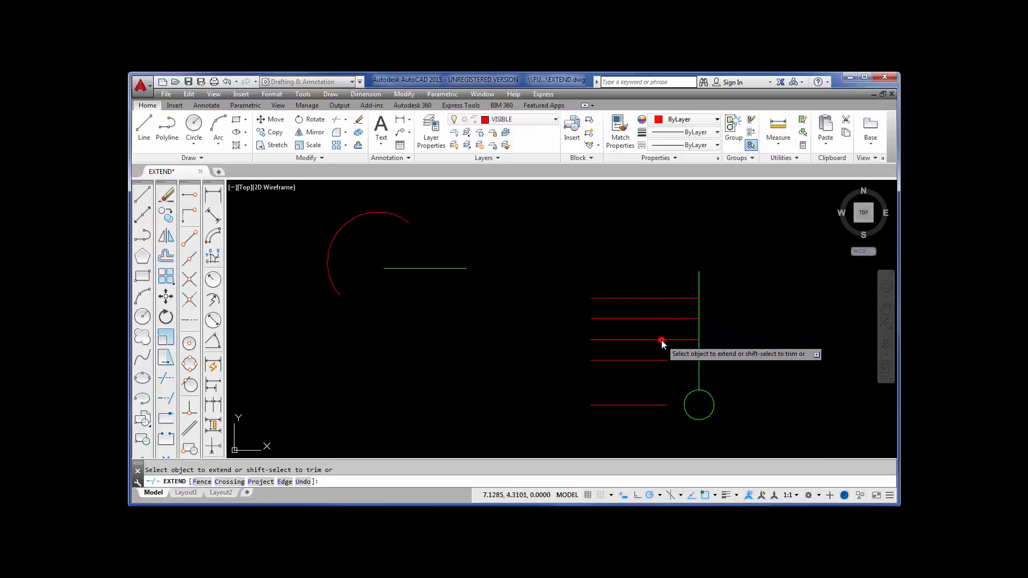
pyautogui.click(658, 360)
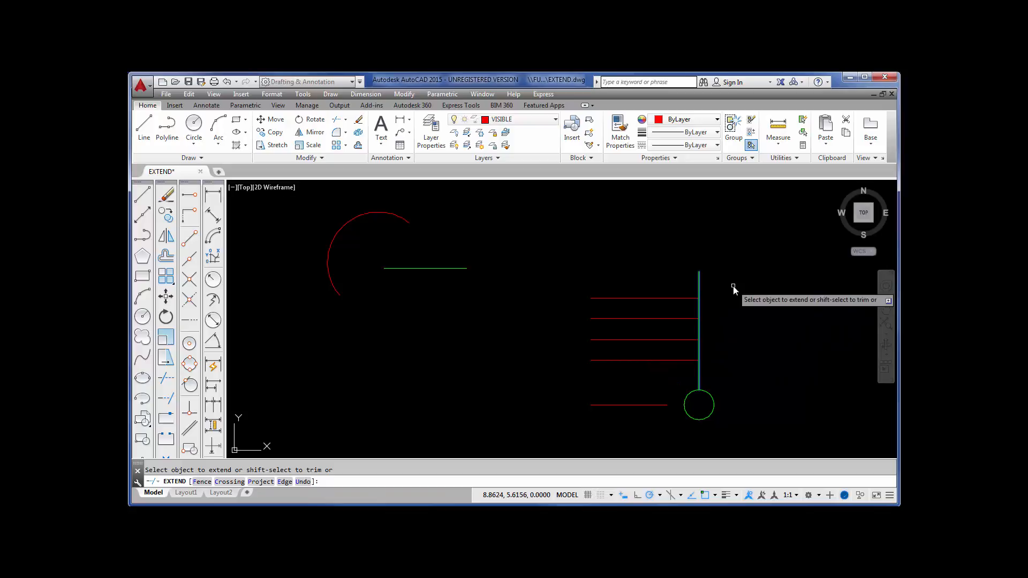
pyautogui.press('Return')
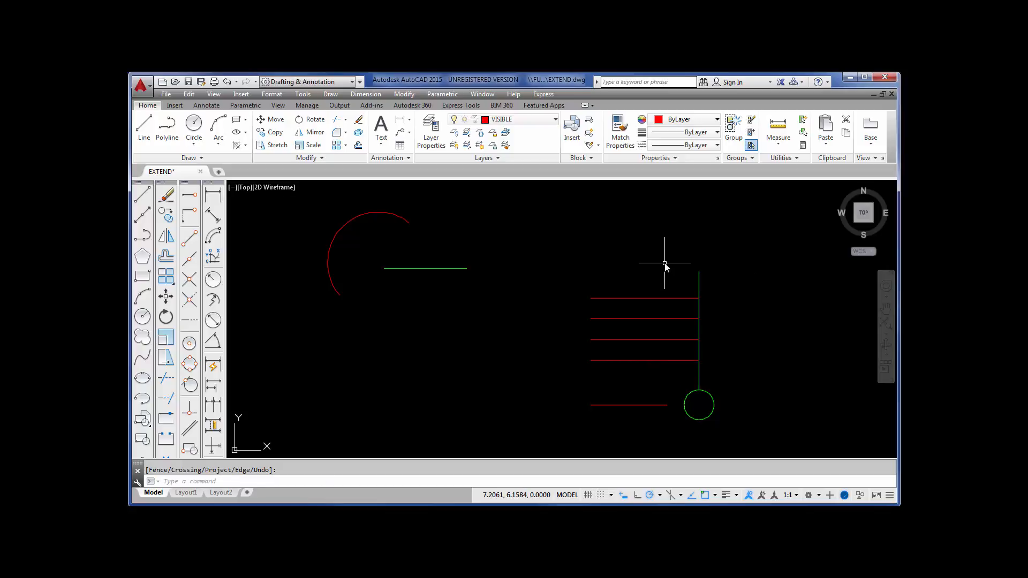
pyautogui.write('u')
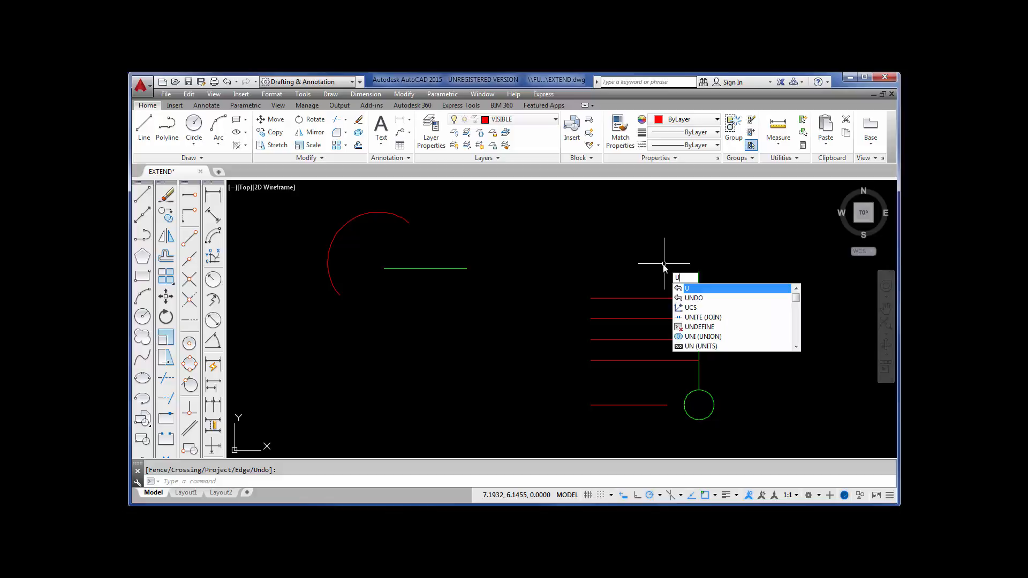
pyautogui.press('Return')
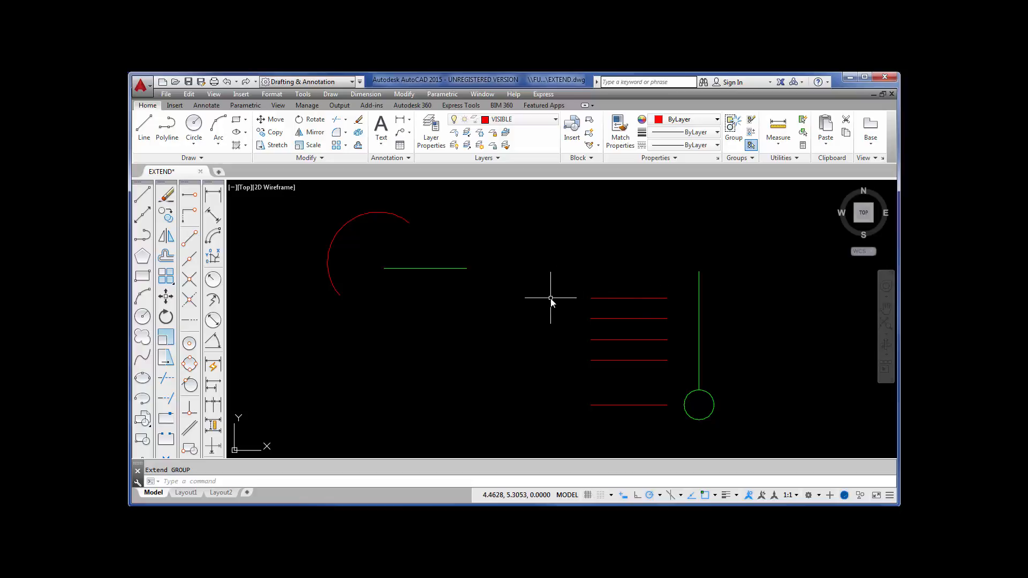
# Extend the four upper red horizontal lines to the vertical green line together, using the Fence option across them
pyautogui.click(345, 120)
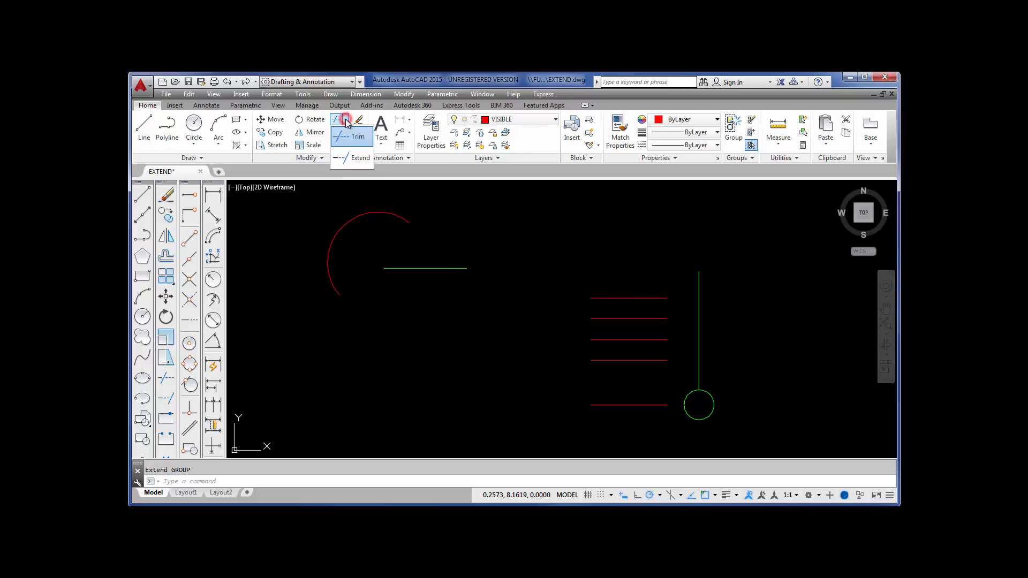
pyautogui.click(354, 157)
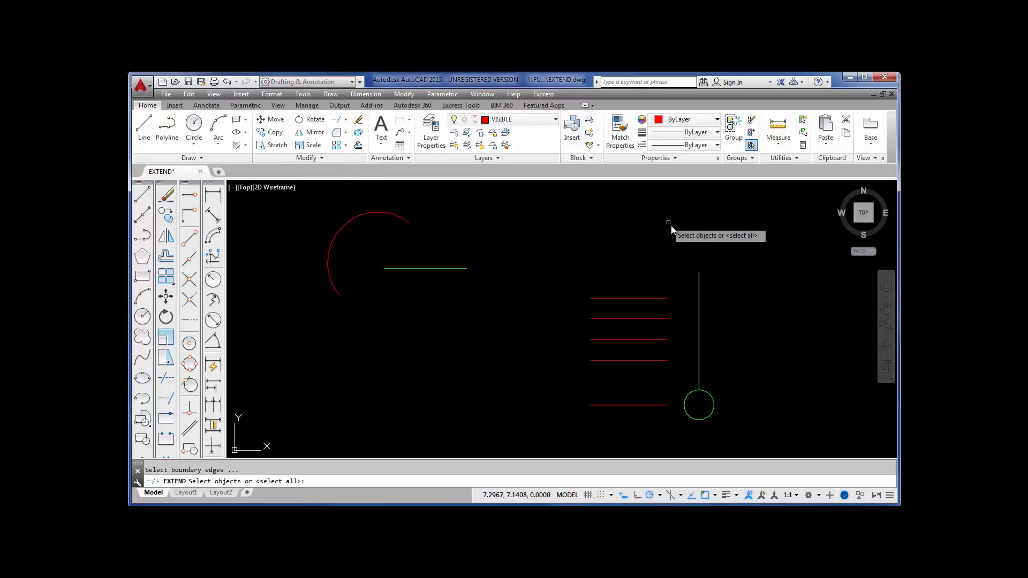
pyautogui.click(699, 279)
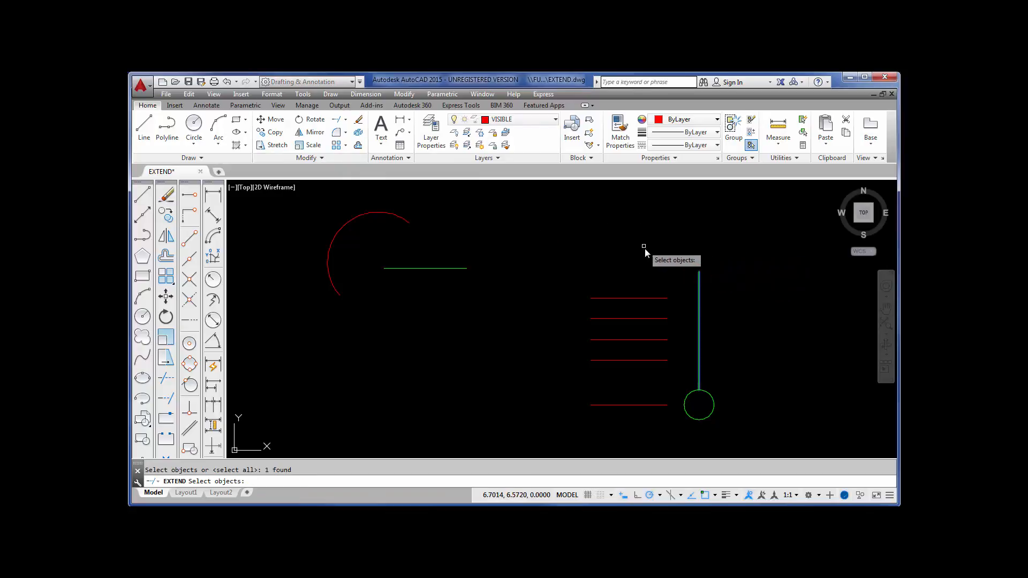
pyautogui.press('Return')
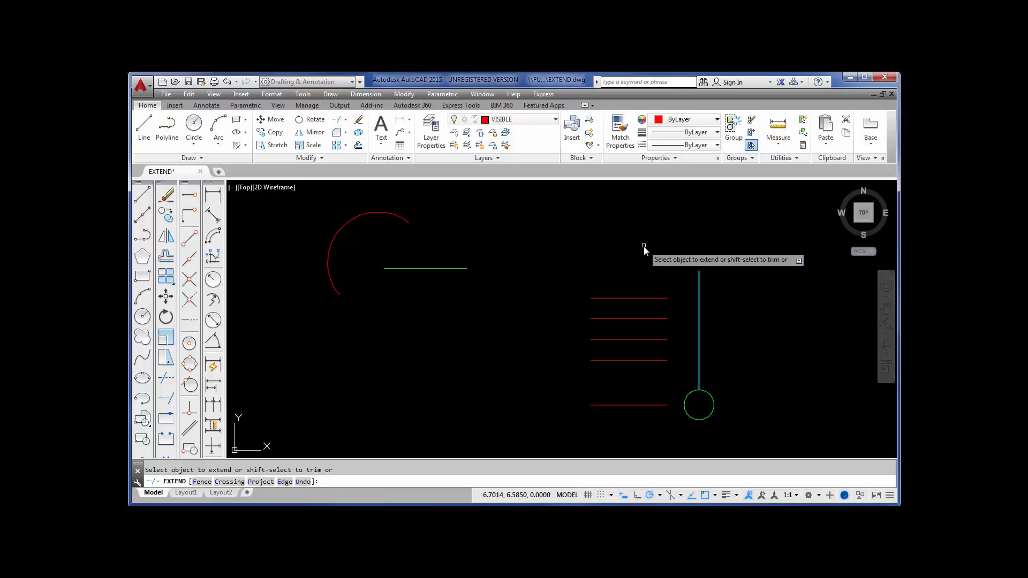
pyautogui.write('F')
pyautogui.press('Return')
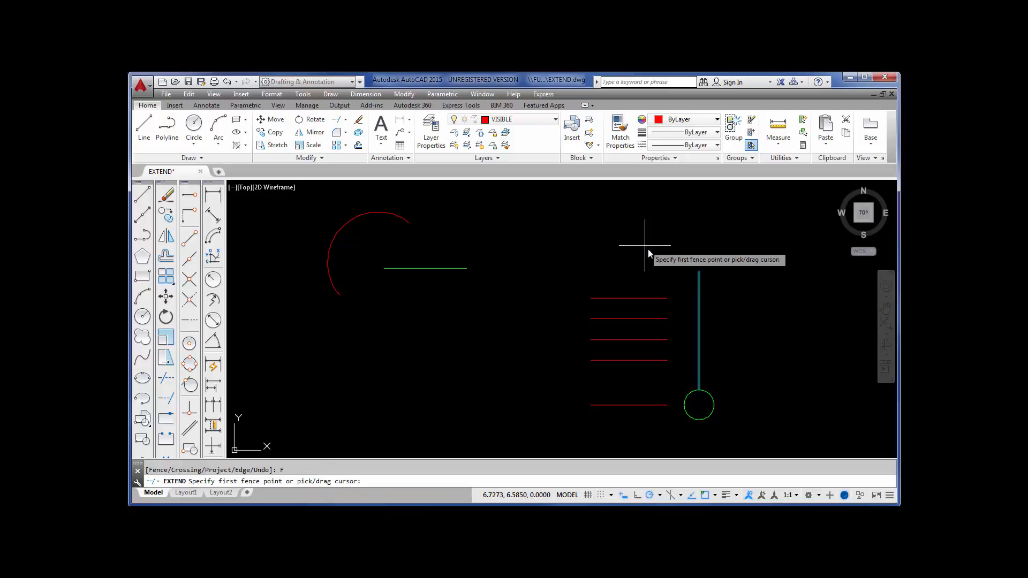
pyautogui.click(644, 276)
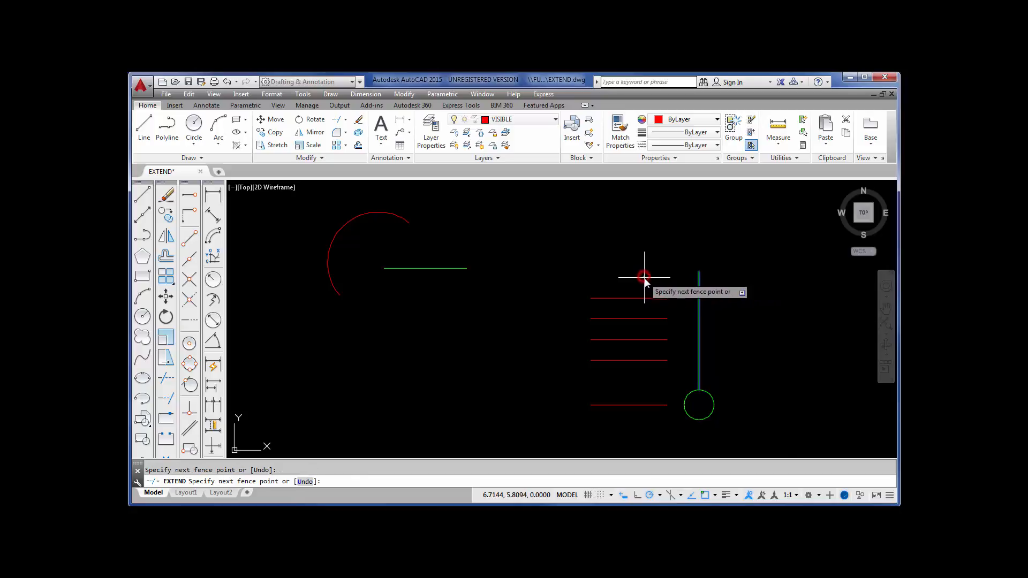
pyautogui.click(643, 377)
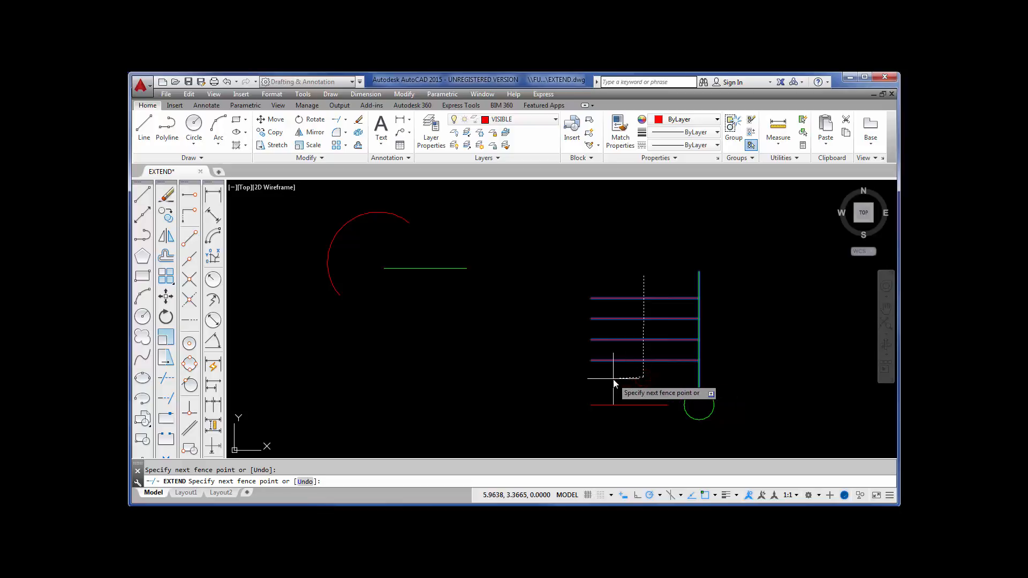
pyautogui.press('Return')
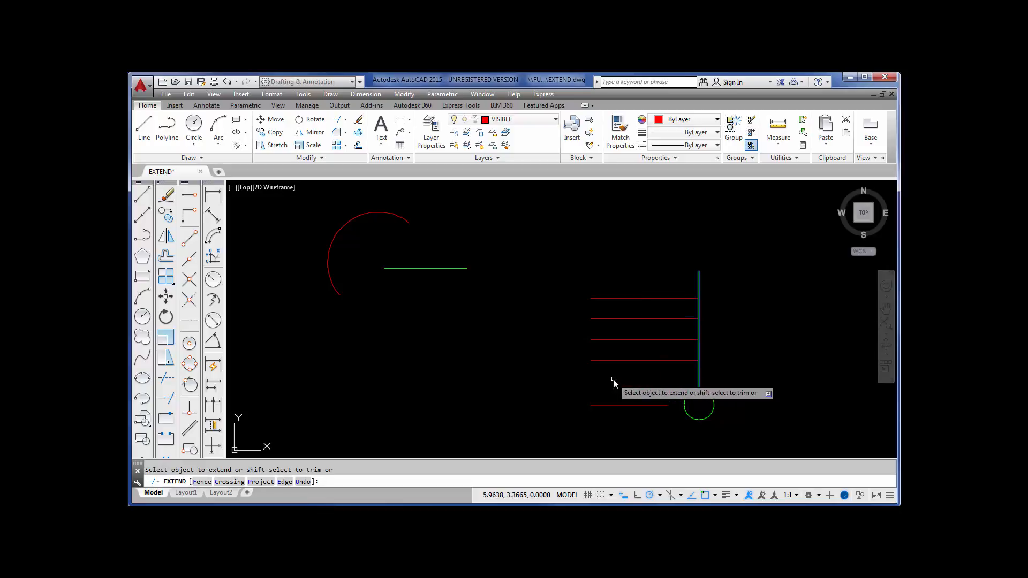
pyautogui.press('Return')
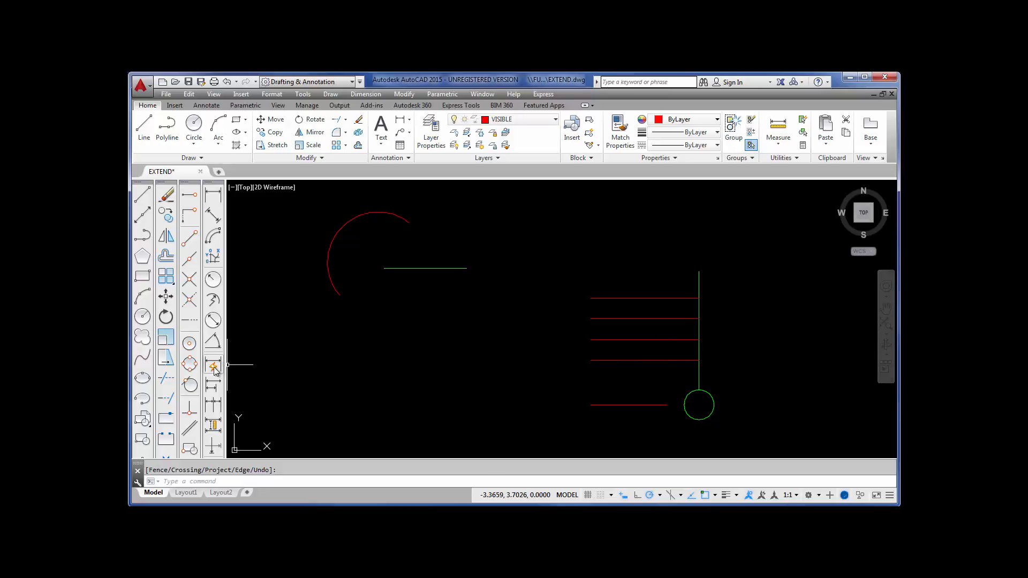
# Extend the lowest red horizontal line to the green circle as the boundary edge
pyautogui.click(167, 398)
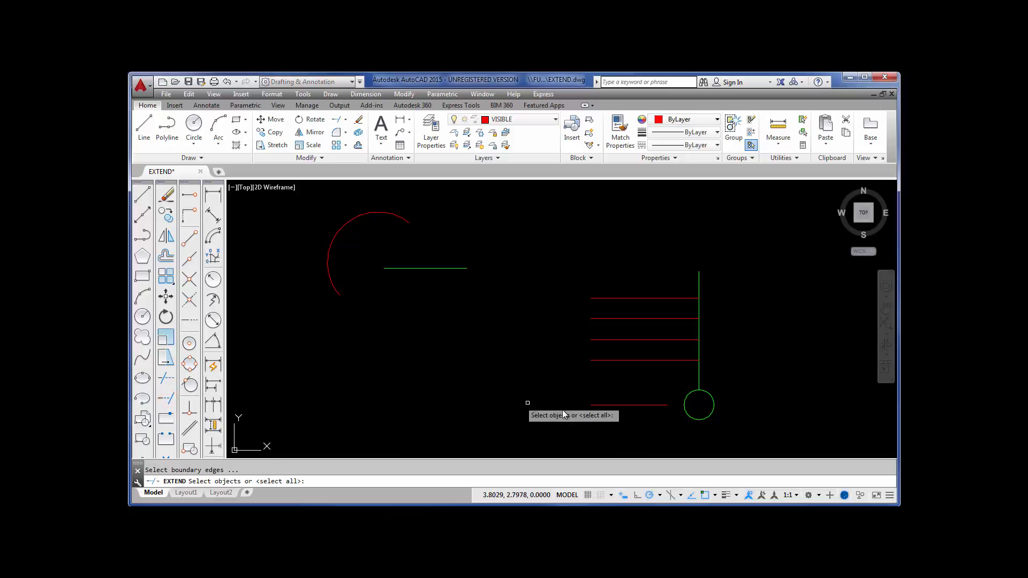
pyautogui.click(685, 409)
pyautogui.press('Return')
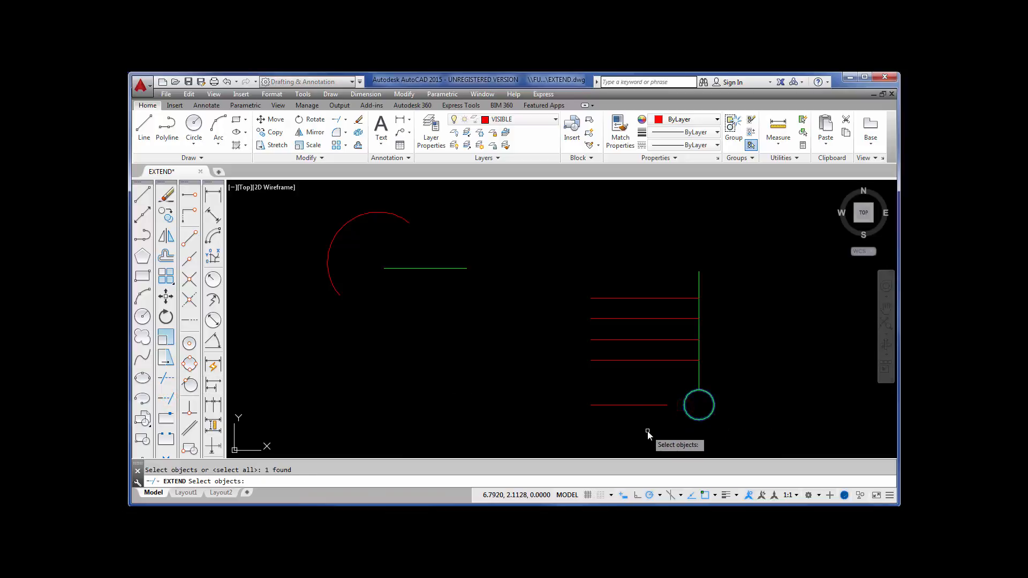
pyautogui.click(658, 405)
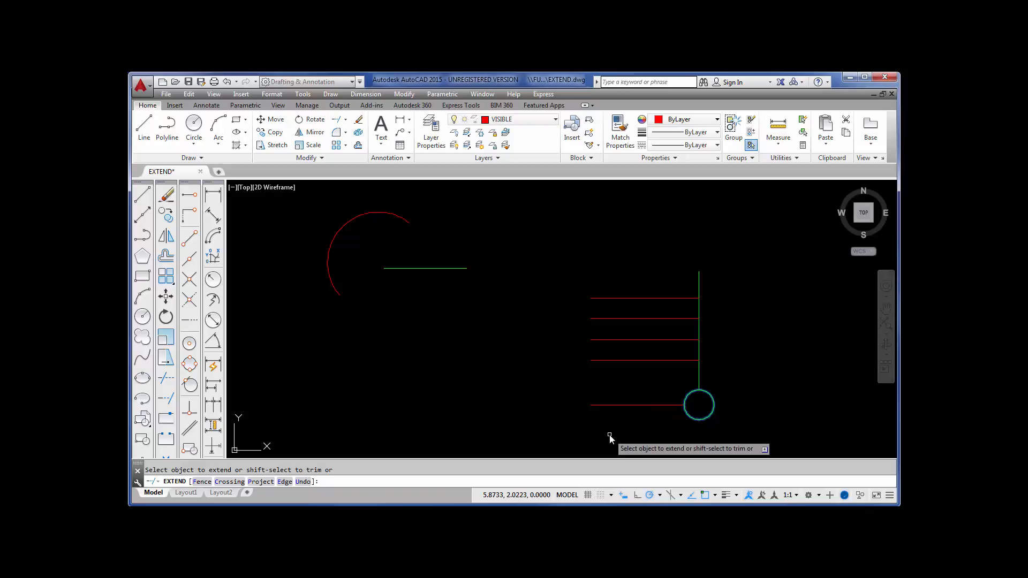
pyautogui.press('Return')
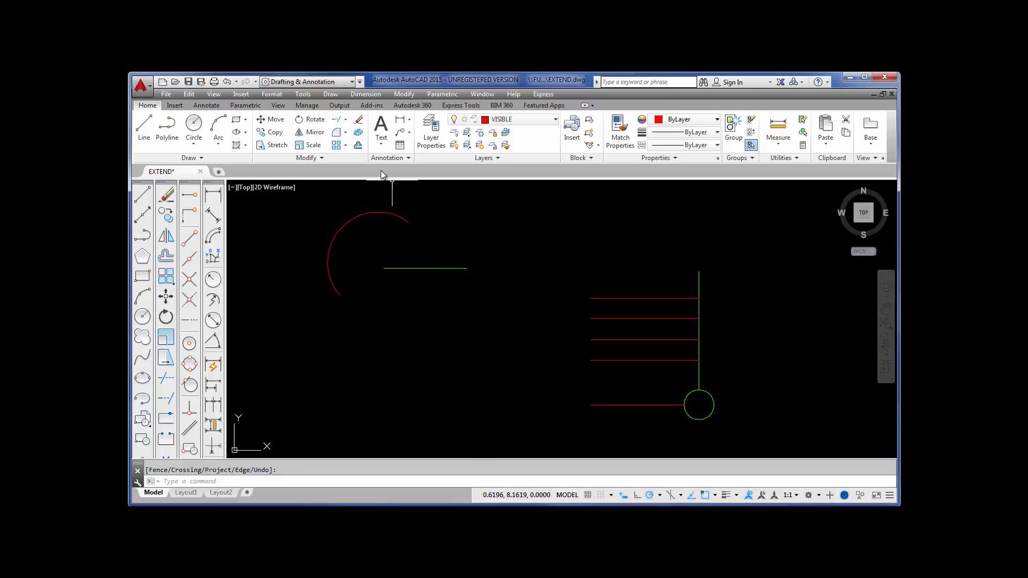
# Extend the upper end of the red arc to the horizontal green line, undo that extension and leave the command
pyautogui.click(337, 121)
pyautogui.click(452, 268)
pyautogui.press('Return')
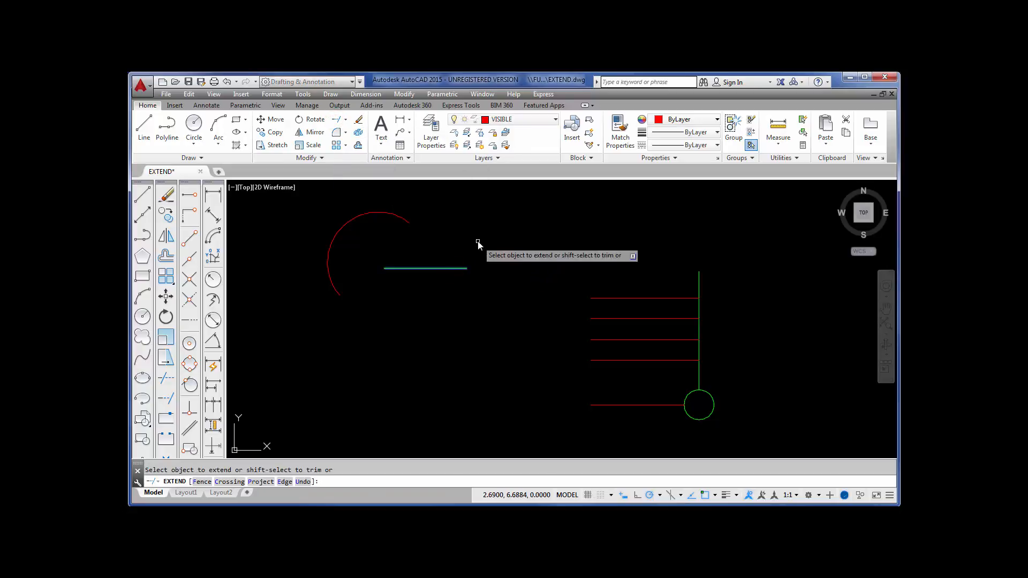
pyautogui.click(403, 220)
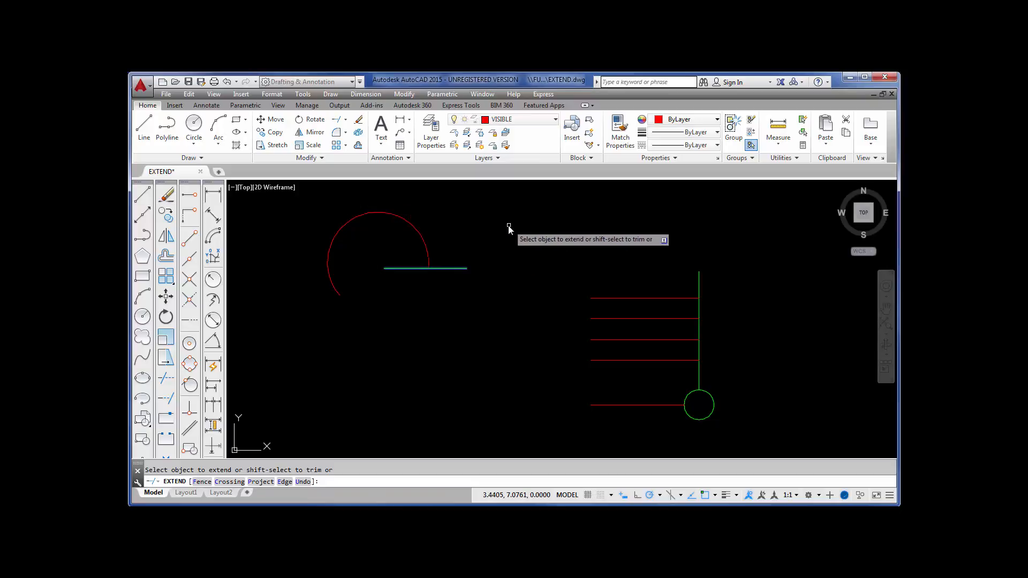
pyautogui.write('U')
pyautogui.press('Return')
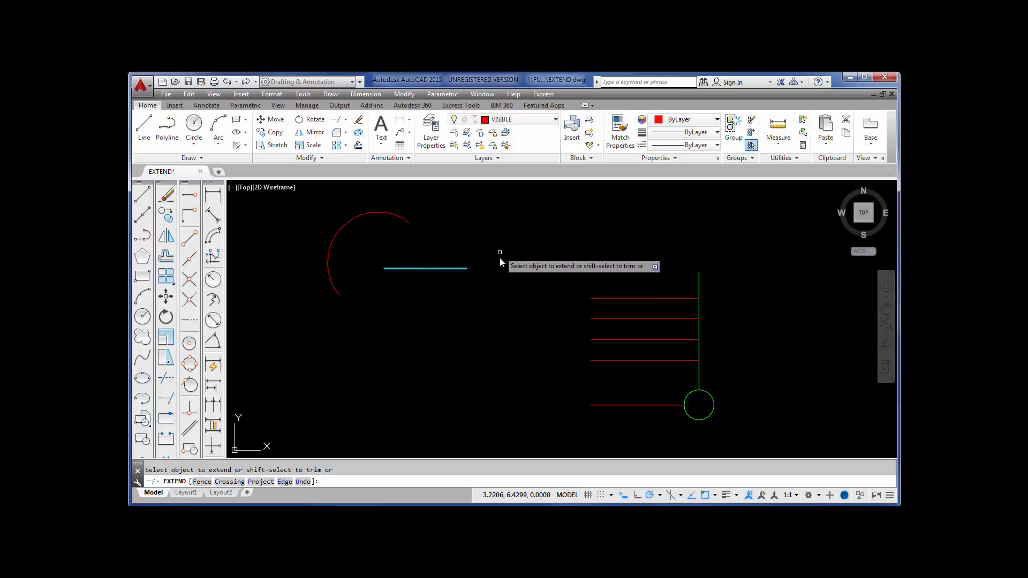
pyautogui.press('Escape')
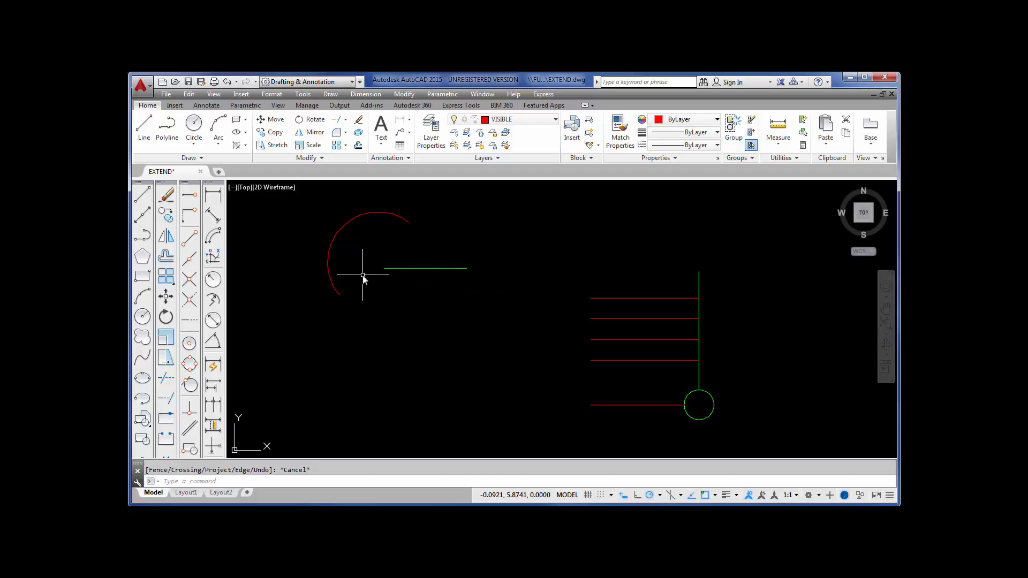
# Add a linear dimension below the horizontal green line, measured between its two endpoints
pyautogui.click(213, 197)
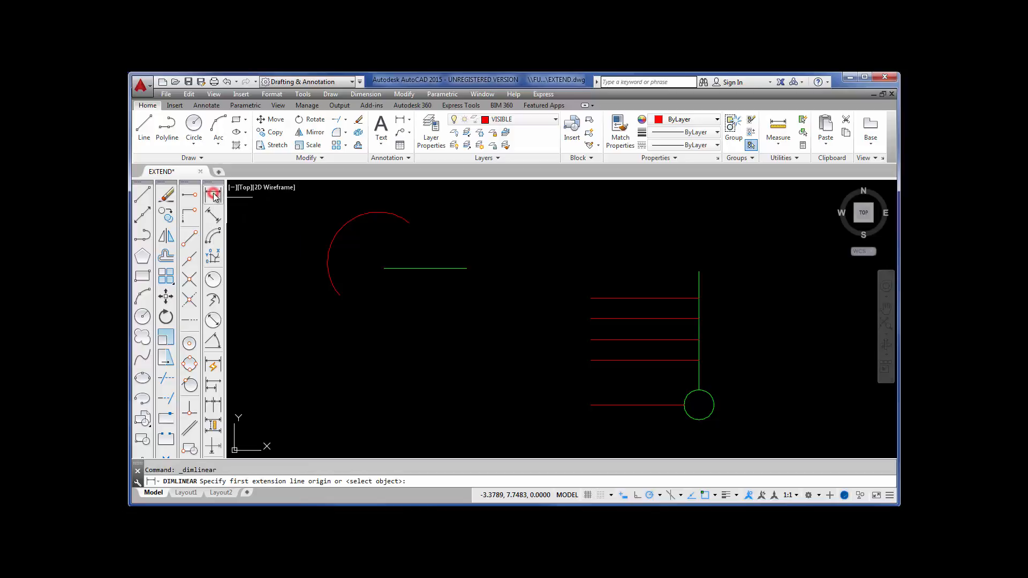
pyautogui.click(384, 269)
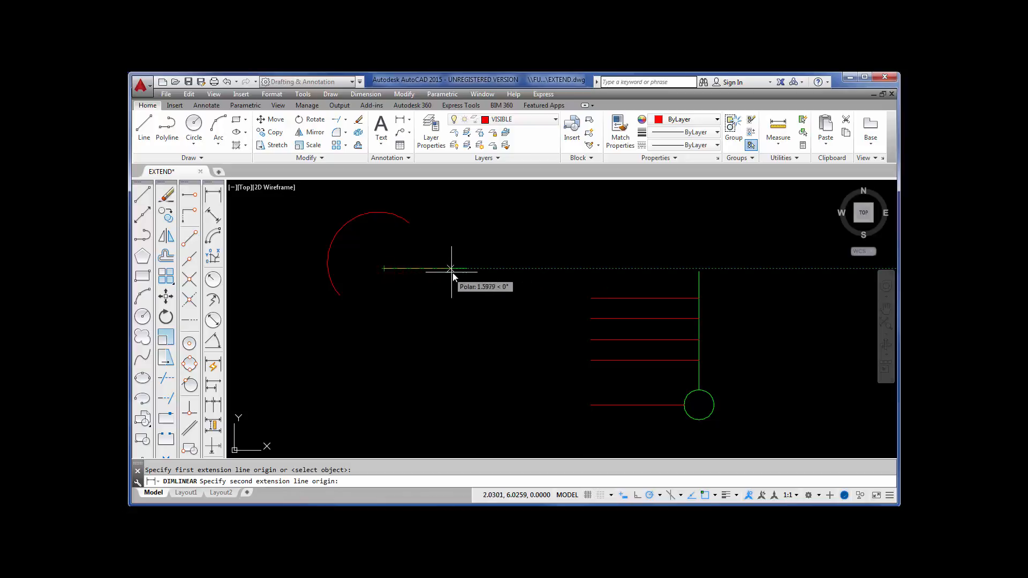
pyautogui.click(466, 269)
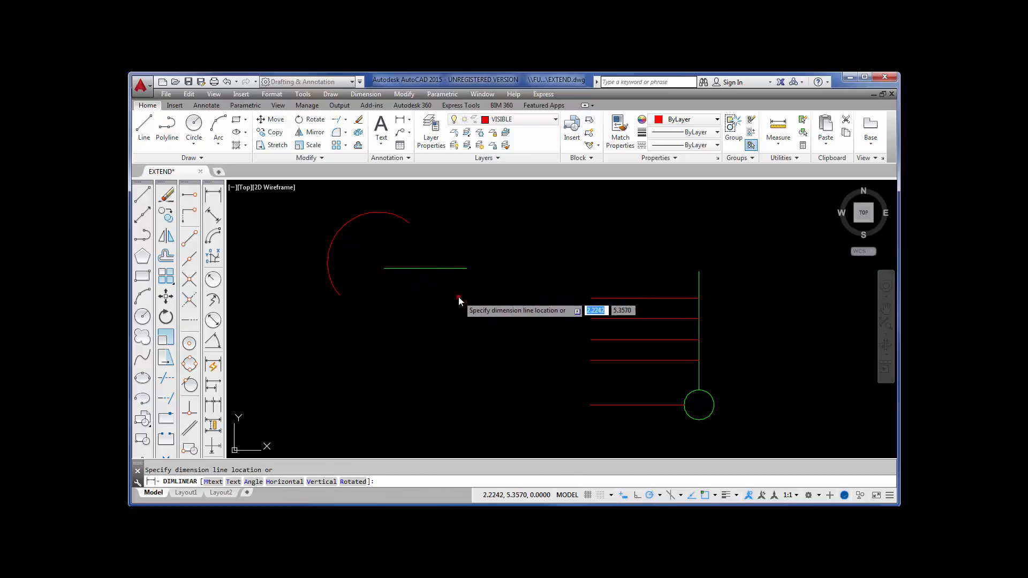
pyautogui.click(458, 296)
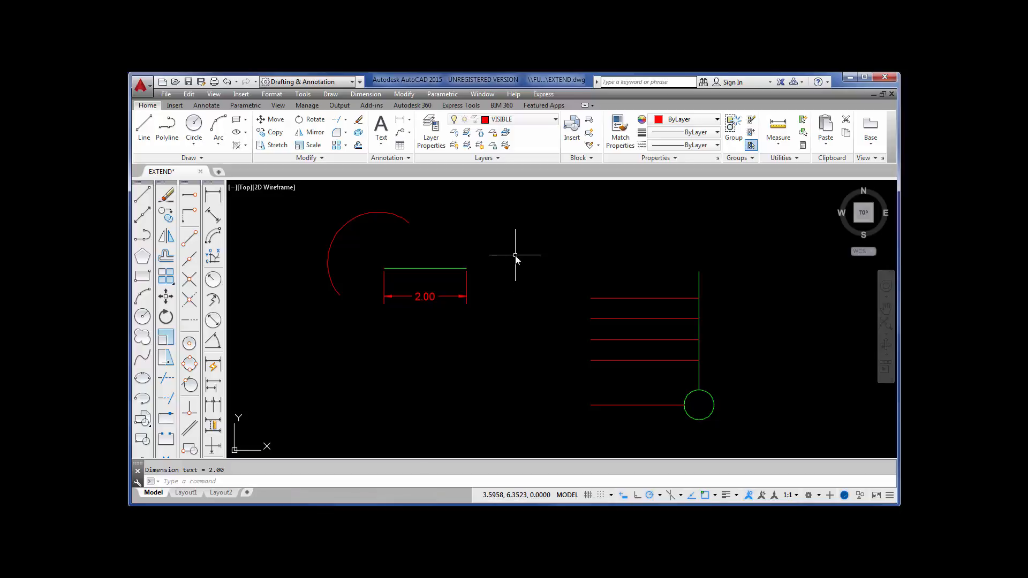
# Lengthen the horizontal green line by 2 units at its right end with the Dynamic option of Lengthen
pyautogui.write('LEN')
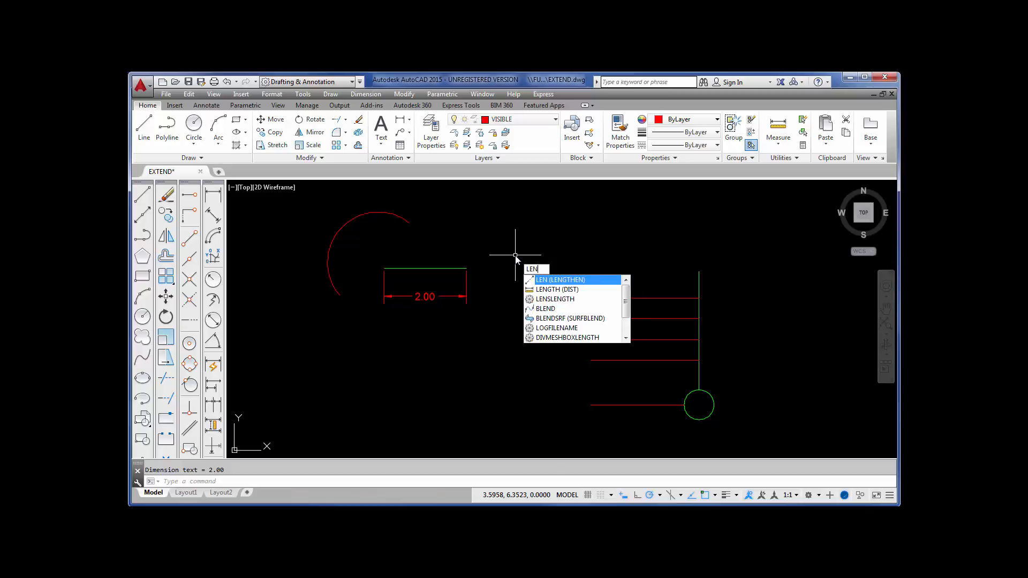
pyautogui.press('Return')
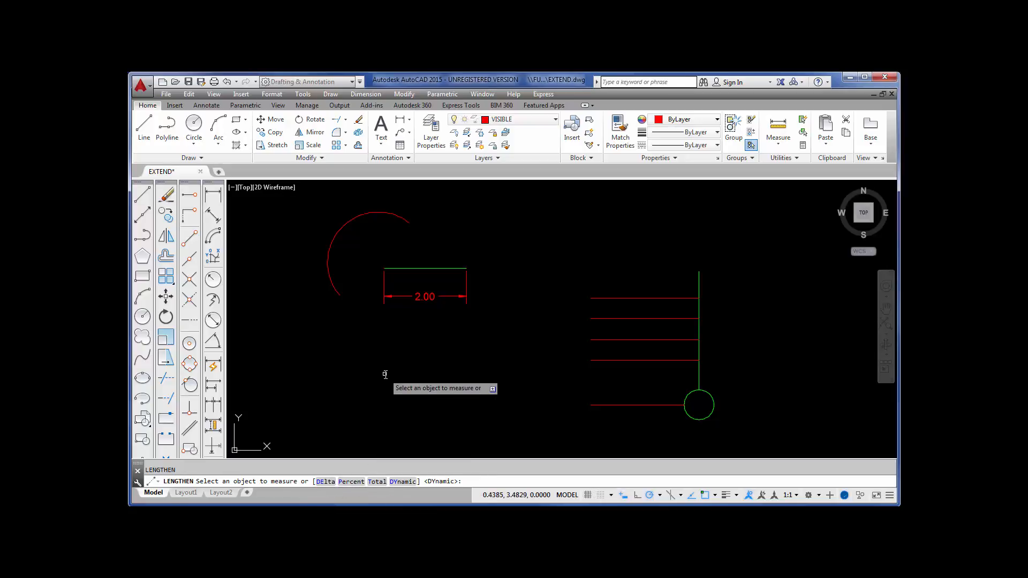
pyautogui.write('DY')
pyautogui.press('Return')
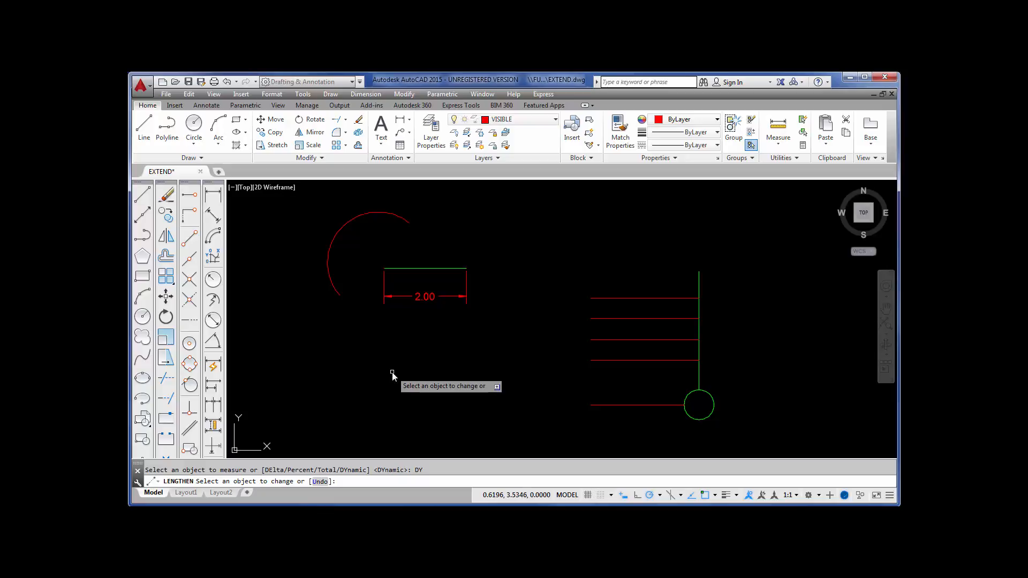
pyautogui.click(454, 269)
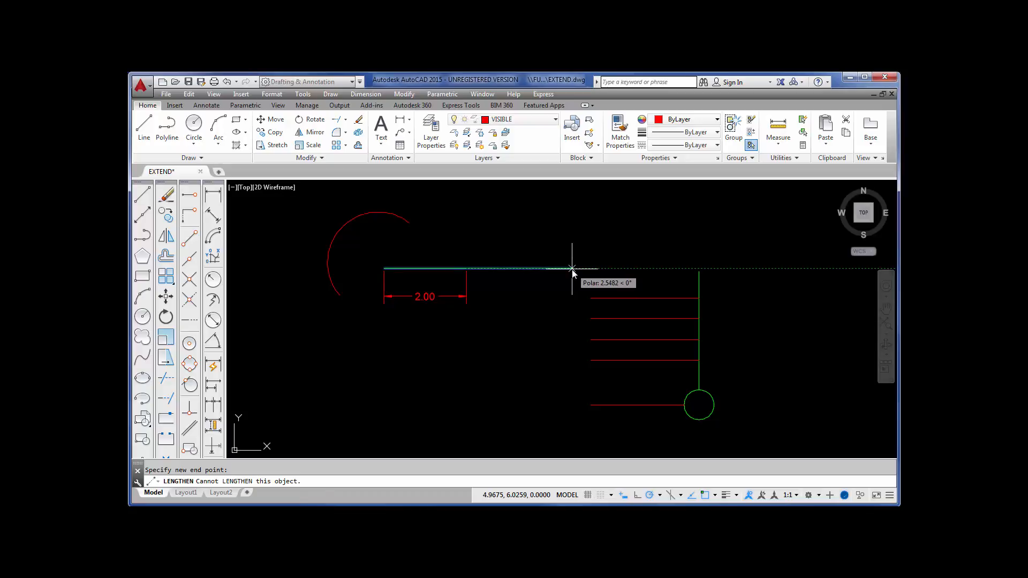
pyautogui.write('2')
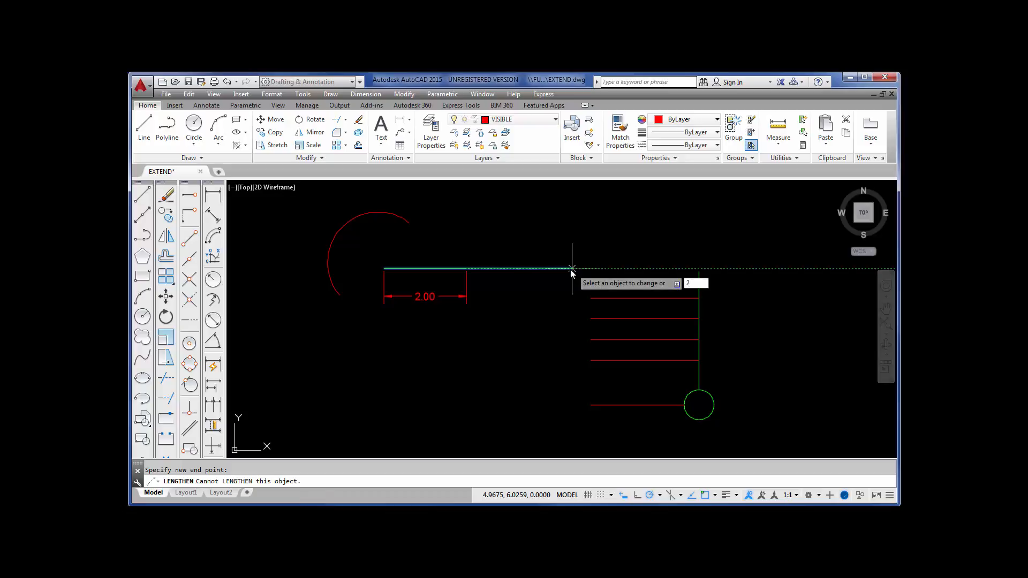
pyautogui.press('Return')
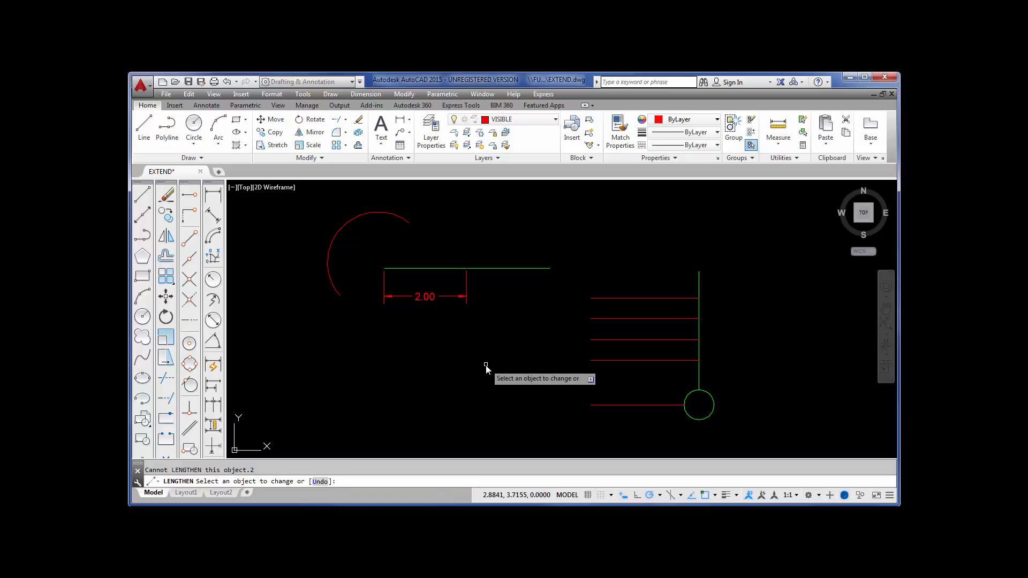
pyautogui.press('Return')
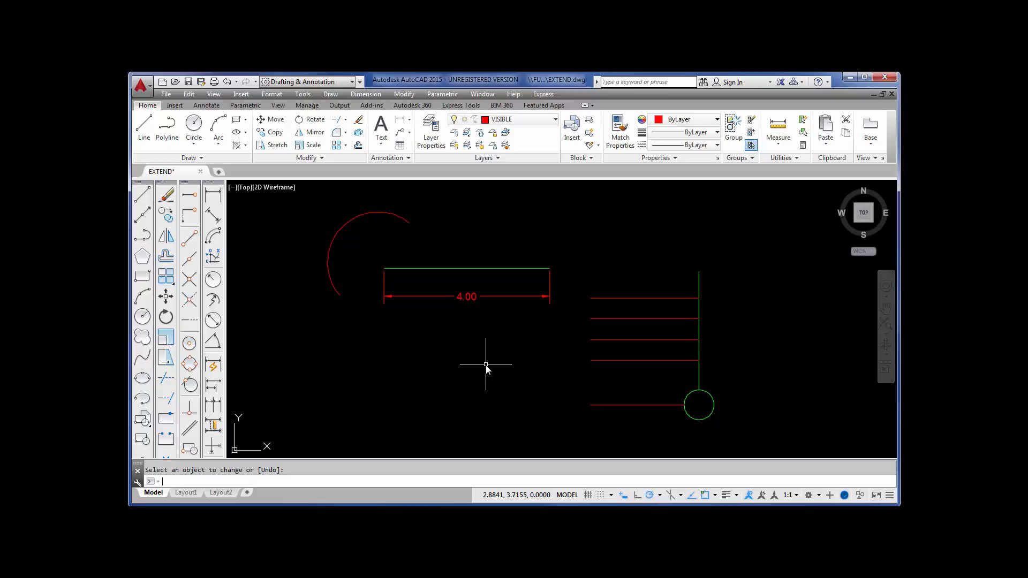